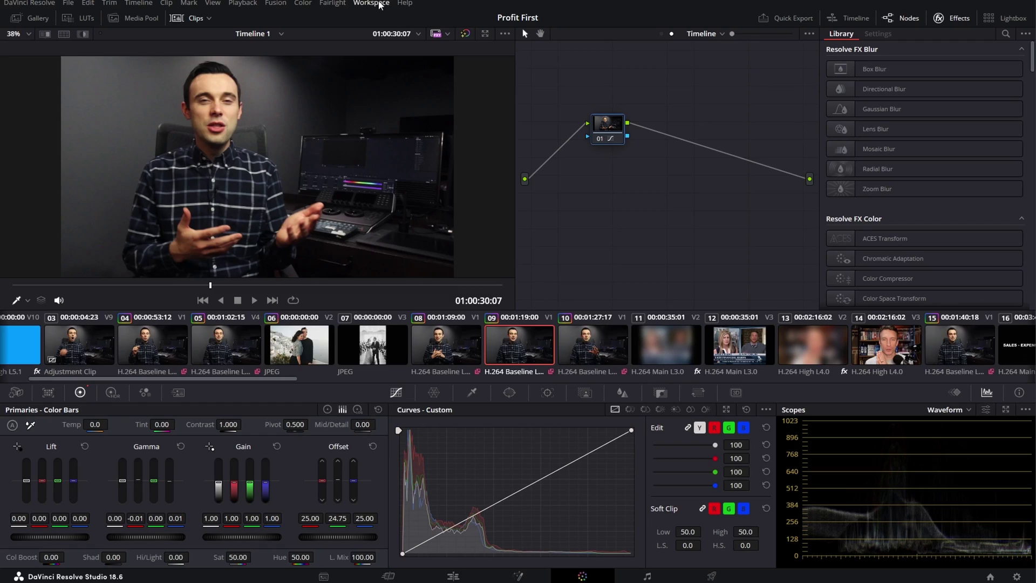
- Open the Workspace menu in the Color page menu bar
{"action": "left_click", "coordinate": [379, 5]}
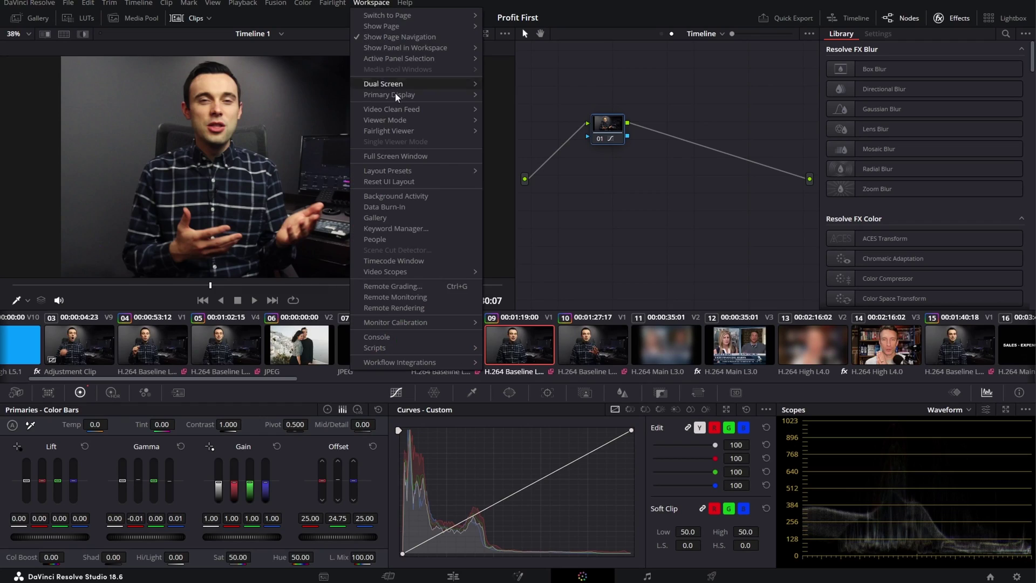
- Open Remote Monitoring and toggle its panel until the H.265 10 Mbps setup shows, then select Bitrate
{"action": "left_click", "coordinate": [427, 299]}
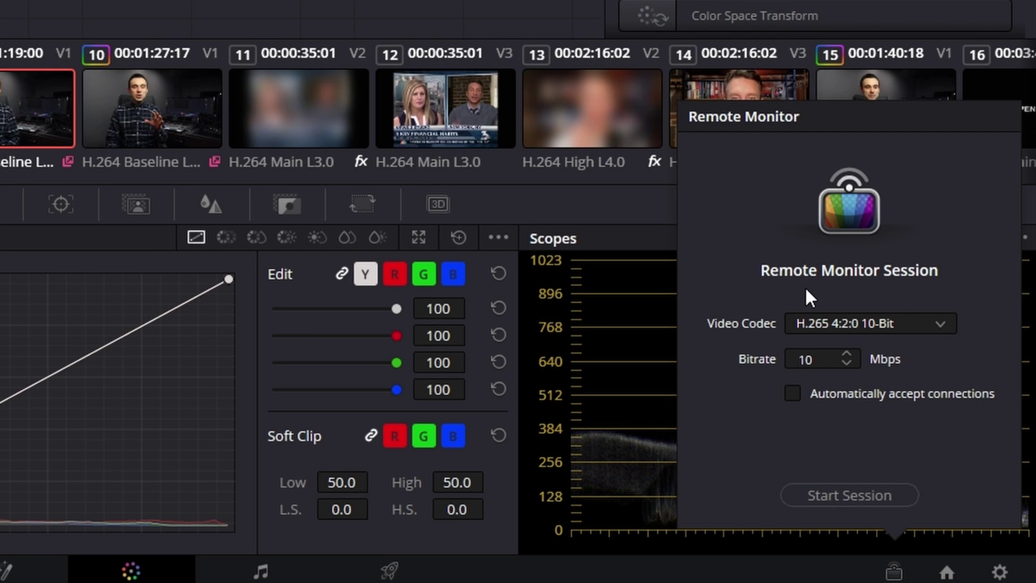
{"action": "left_click", "coordinate": [894, 572]}
{"action": "left_click", "coordinate": [894, 571]}
{"action": "left_click", "coordinate": [894, 572]}
{"action": "left_click", "coordinate": [894, 572]}
{"action": "left_click", "coordinate": [894, 572]}
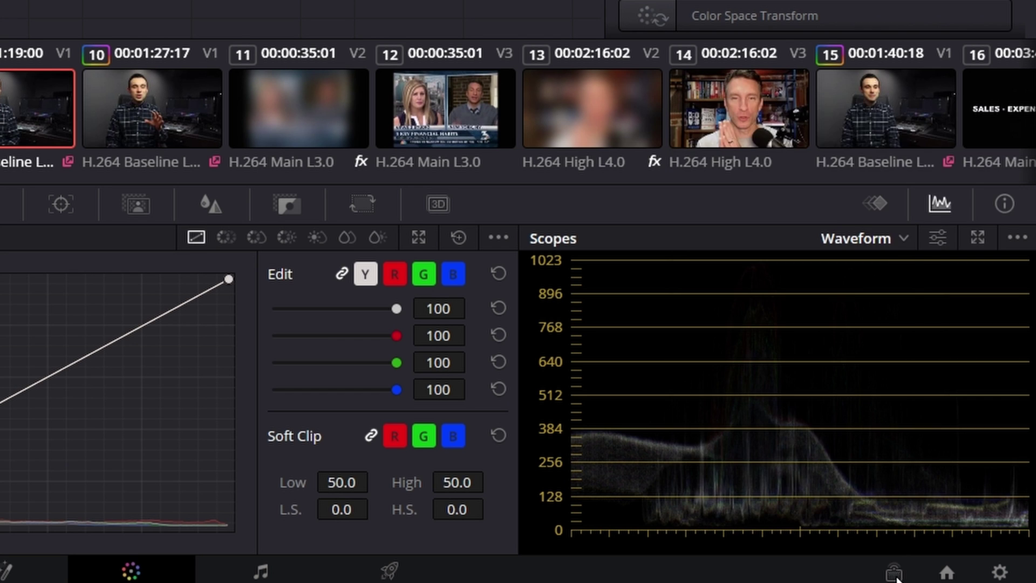
{"action": "left_click", "coordinate": [894, 572]}
{"action": "left_click", "coordinate": [826, 358]}
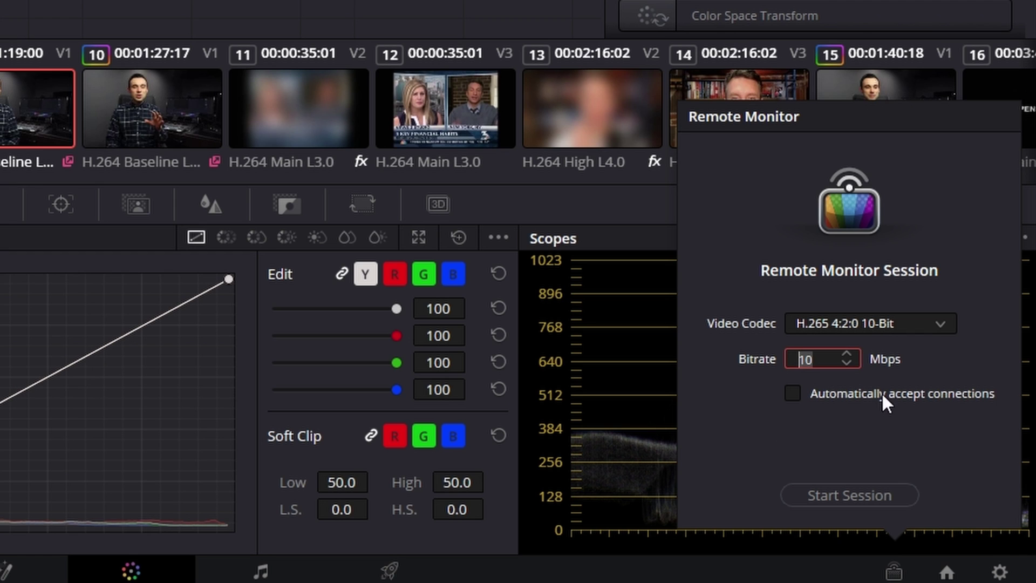
- Review the Video Codec list twice, keeping H.265 4:2:0 10-Bit as the codec
{"action": "left_click", "coordinate": [915, 322]}
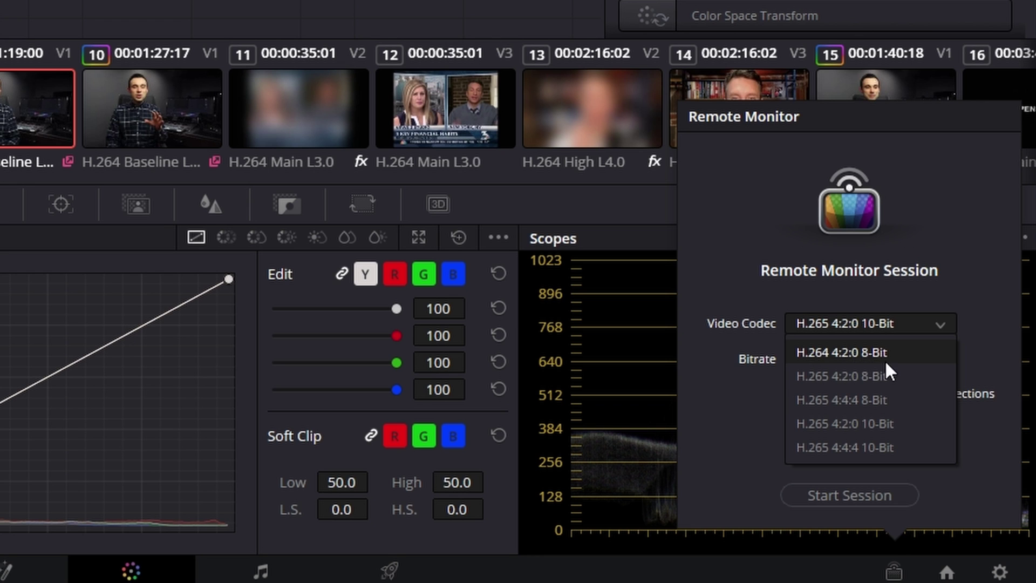
{"action": "left_click", "coordinate": [885, 426]}
{"action": "left_click", "coordinate": [882, 322]}
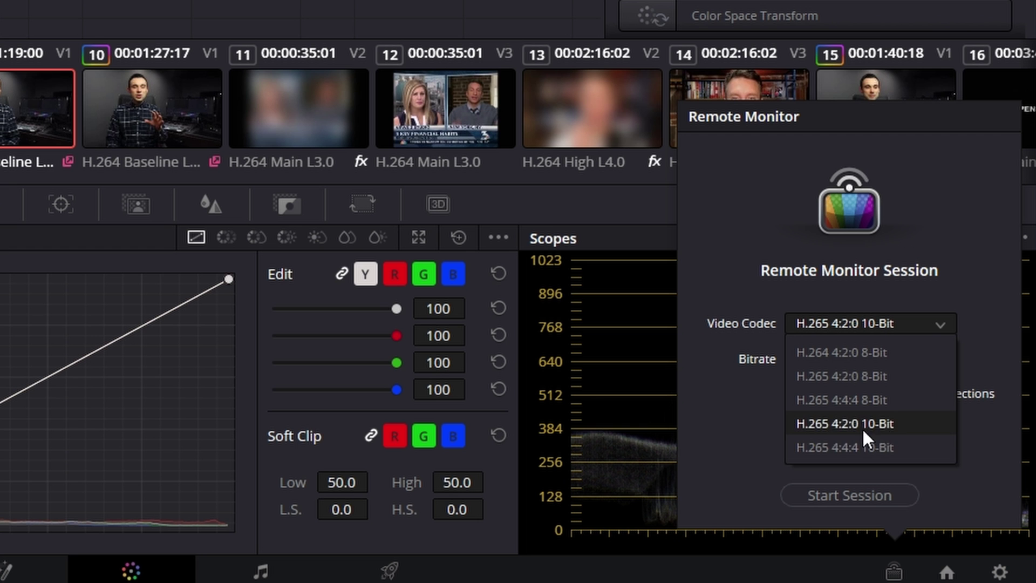
{"action": "left_click", "coordinate": [891, 424]}
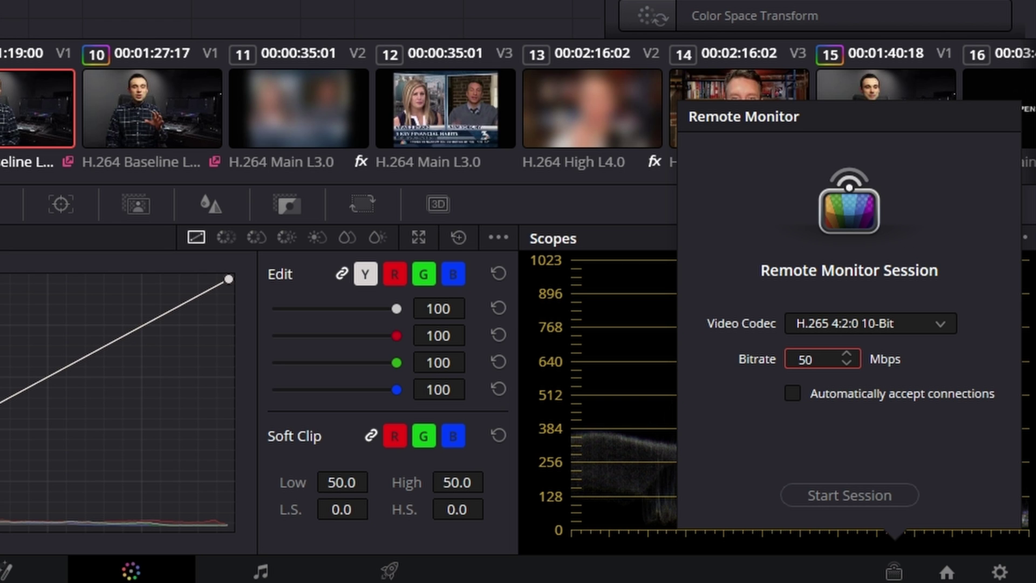
- Confirm the 50 Mbps bitrate, start the session, and accept the waiting participant
{"action": "left_click", "coordinate": [825, 415]}
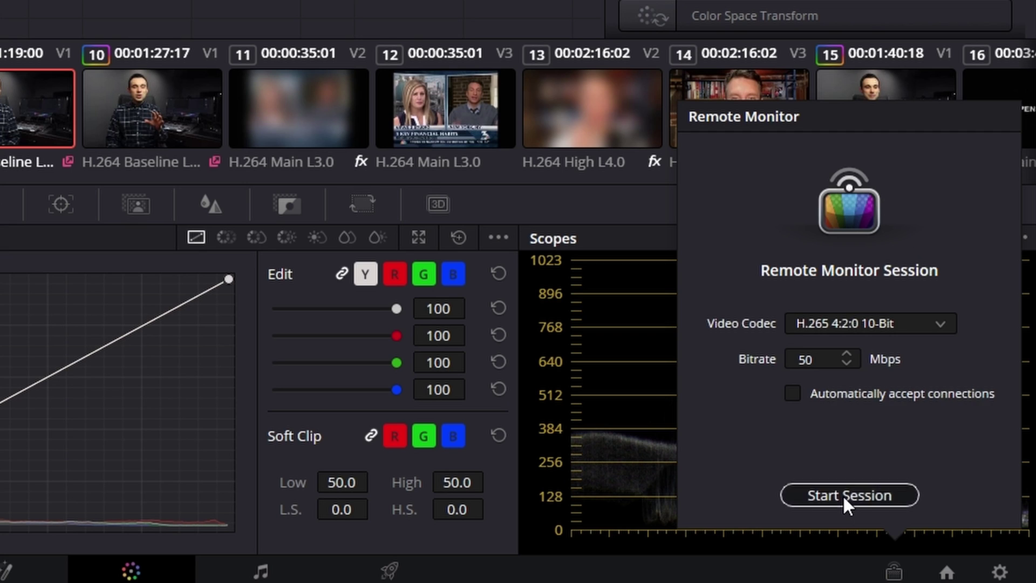
{"action": "left_click", "coordinate": [842, 494]}
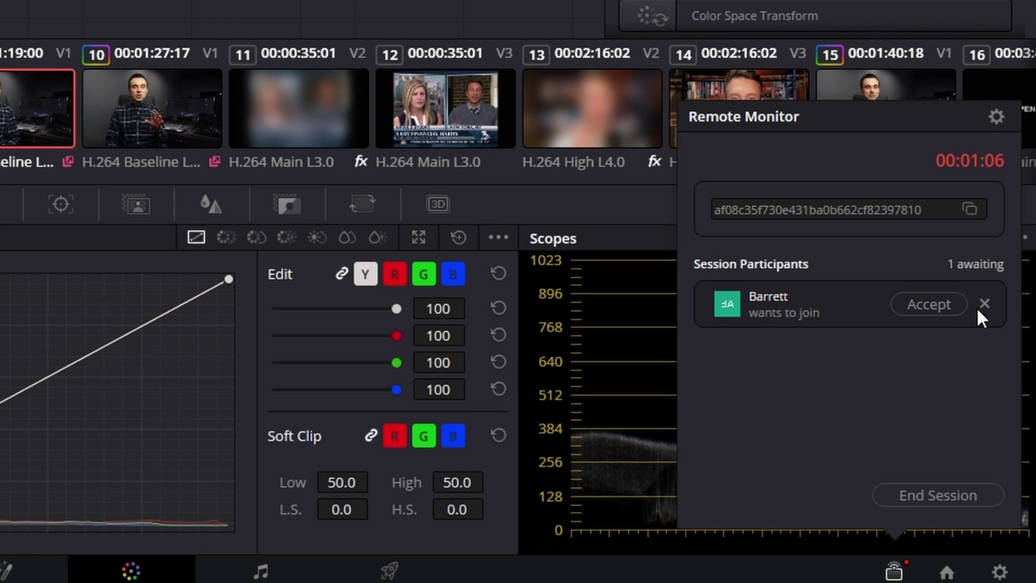
{"action": "left_click", "coordinate": [921, 305]}
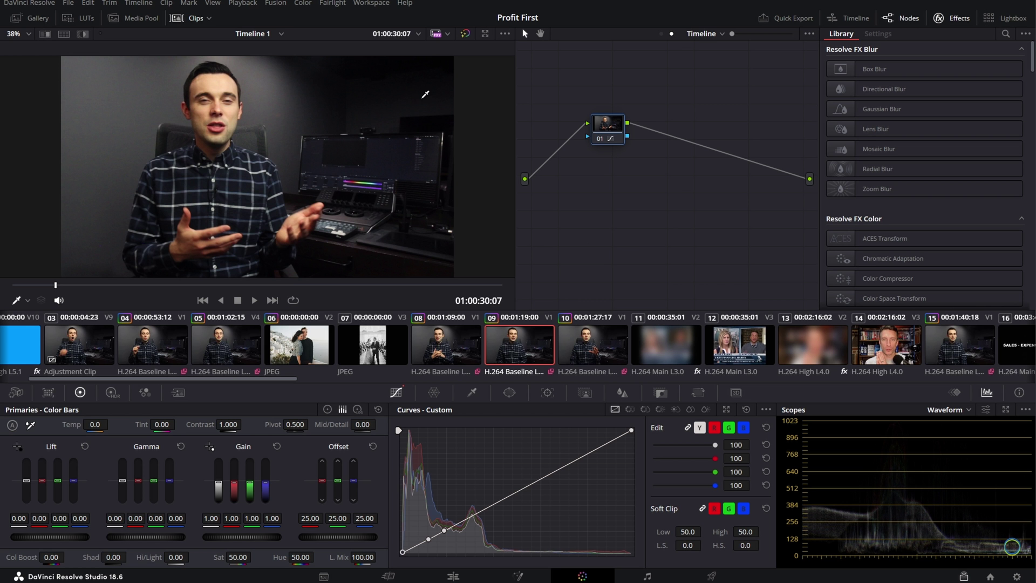
- Enable Record Timecode and Logo1 in the Data Burn-In window, then close it
{"action": "left_click", "coordinate": [367, 7]}
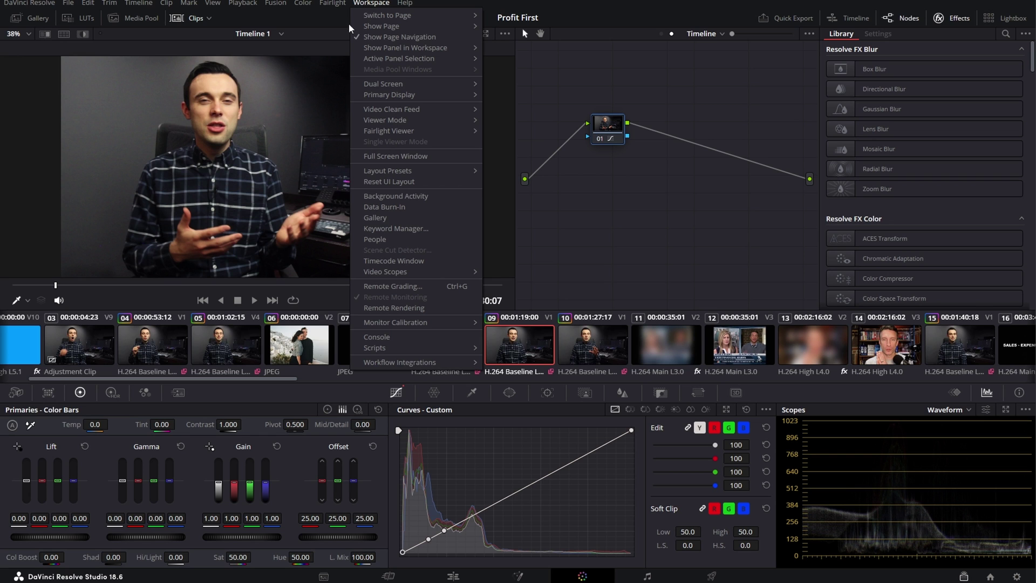
{"action": "left_click", "coordinate": [410, 206]}
{"action": "mouse_move", "coordinate": [1, 201]}
{"action": "left_mouse_down"}
{"action": "mouse_move", "coordinate": [74, 223]}
{"action": "mouse_move", "coordinate": [638, 203]}
{"action": "left_mouse_up"}
{"action": "left_click", "coordinate": [462, 225]}
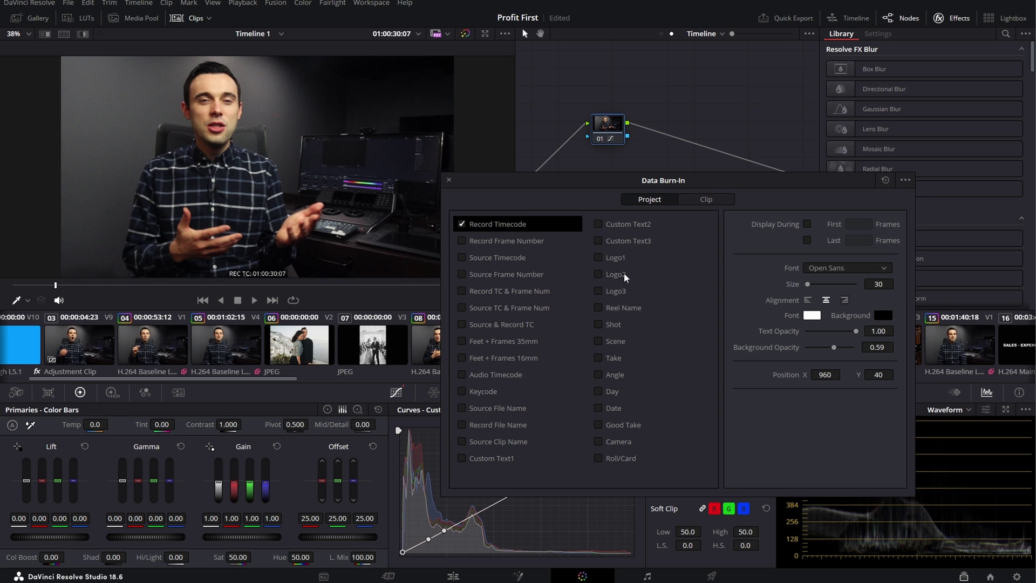
{"action": "left_click", "coordinate": [599, 258]}
{"action": "left_click_drag", "start_coordinate": [602, 184], "coordinate": [669, 180]}
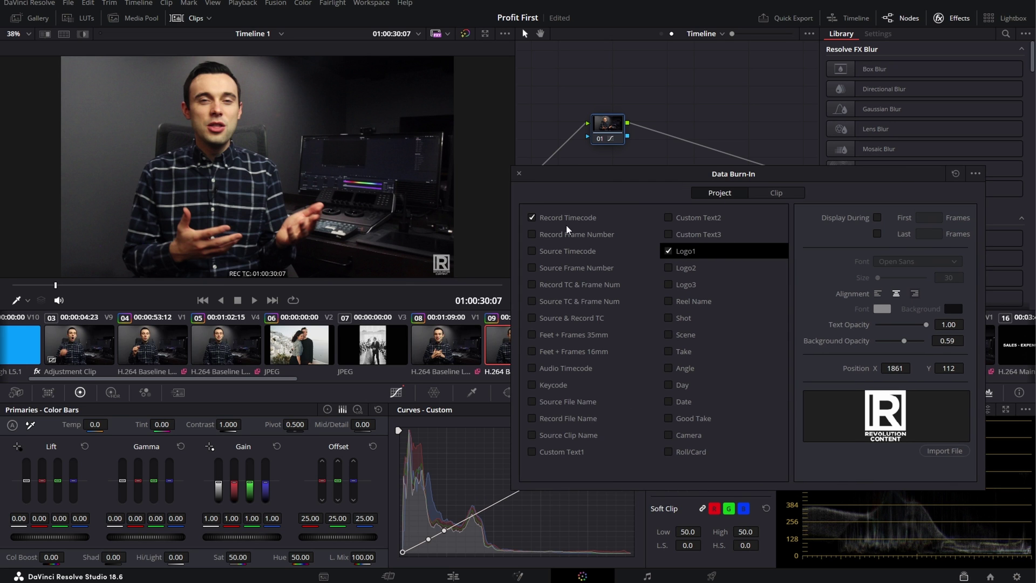
{"action": "left_click", "coordinate": [519, 174]}
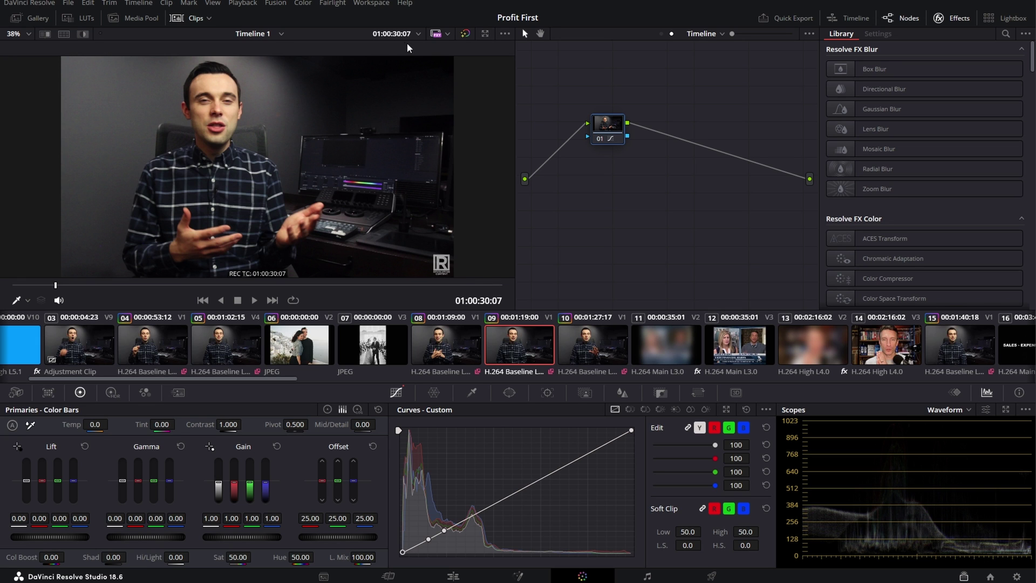
{"action": "left_click", "coordinate": [371, 3]}
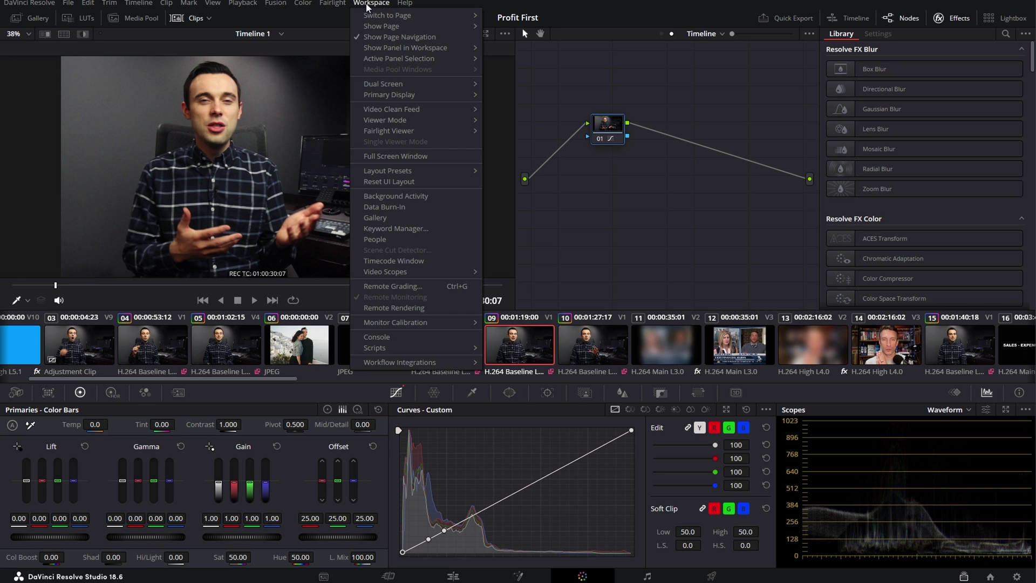
- Toggle the Logo1 burn-in off and on again, then open Color Management in Project Settings
{"action": "left_click", "coordinate": [416, 208]}
{"action": "left_click", "coordinate": [673, 257]}
{"action": "left_click", "coordinate": [671, 256]}
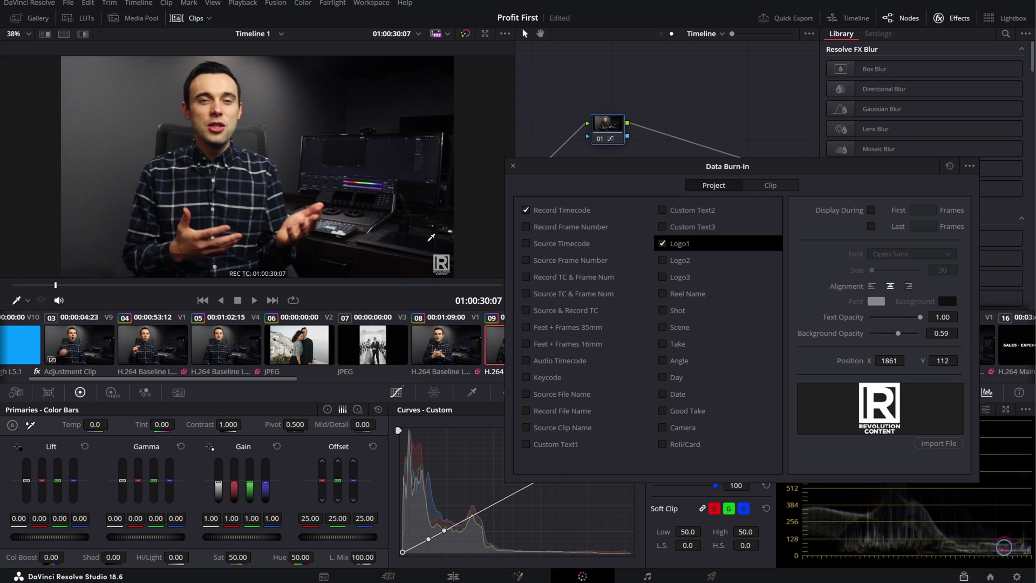
{"action": "left_click", "coordinate": [996, 550]}
{"action": "left_click", "coordinate": [1017, 576]}
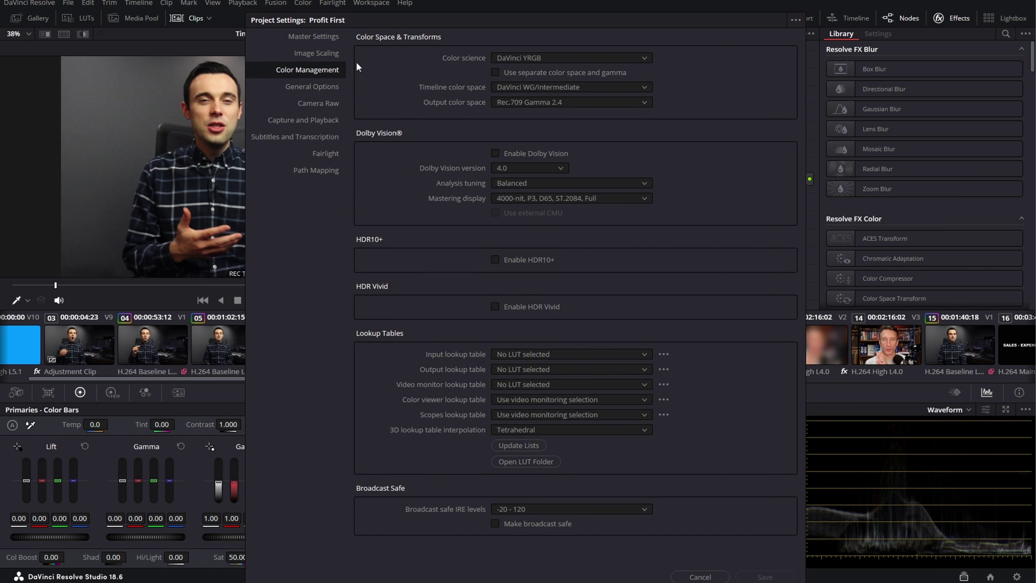
- Browse the Output color space list and leave it at Rec.709 Gamma 2.4
{"action": "left_click", "coordinate": [526, 103]}
{"action": "scroll", "coordinate": [554, 108], "scroll_direction": "up", "scroll_amount": 10}
{"action": "scroll", "coordinate": [540, 129], "scroll_direction": "down", "scroll_amount": 3}
{"action": "left_click", "coordinate": [388, 110]}
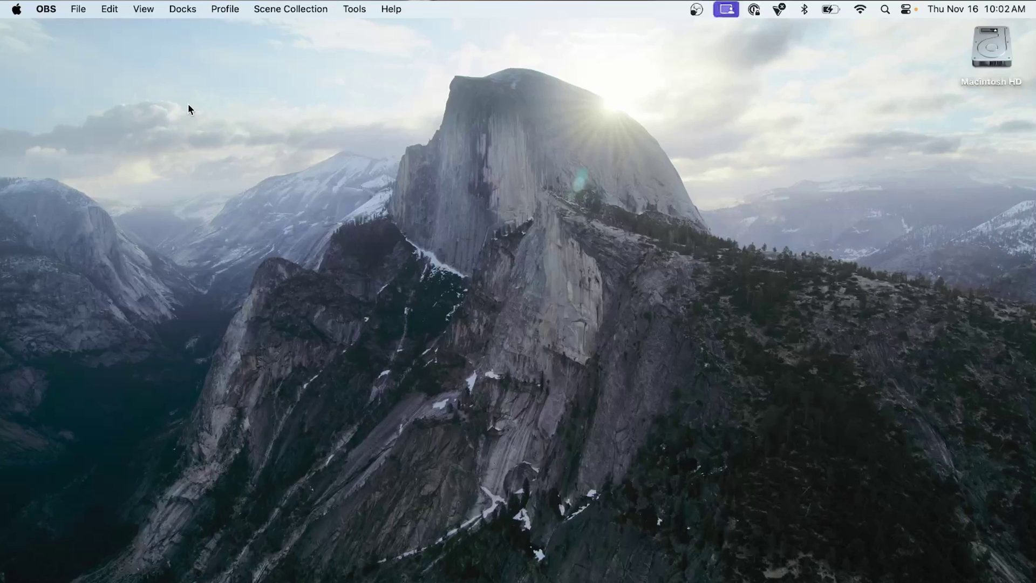
- Launch DaVinci Remote Monitor from Spotlight by searching 'davin'
{"action": "key", "text": "super+space"}
{"action": "type", "text": "davin"}
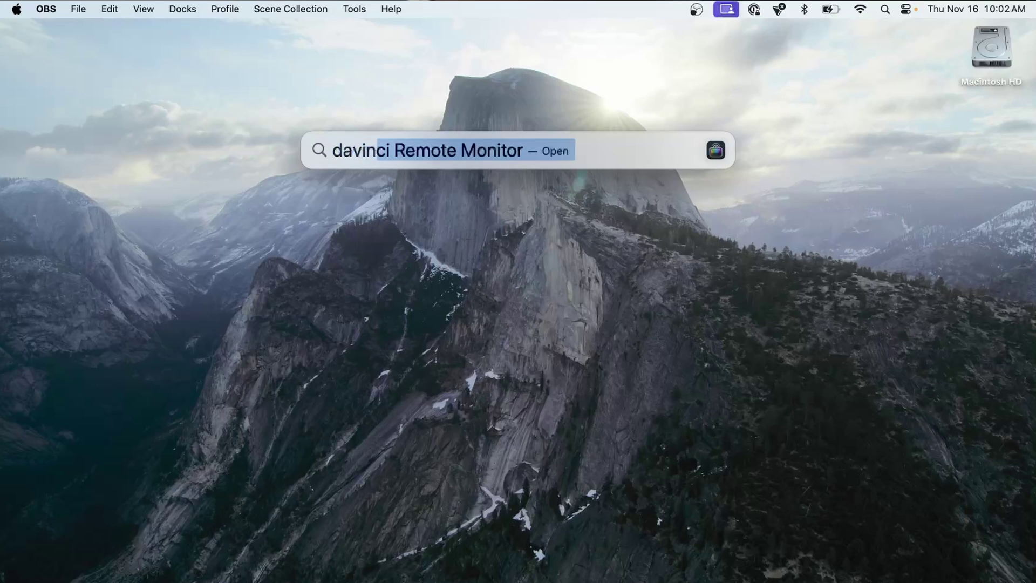
{"action": "key", "text": "Return"}
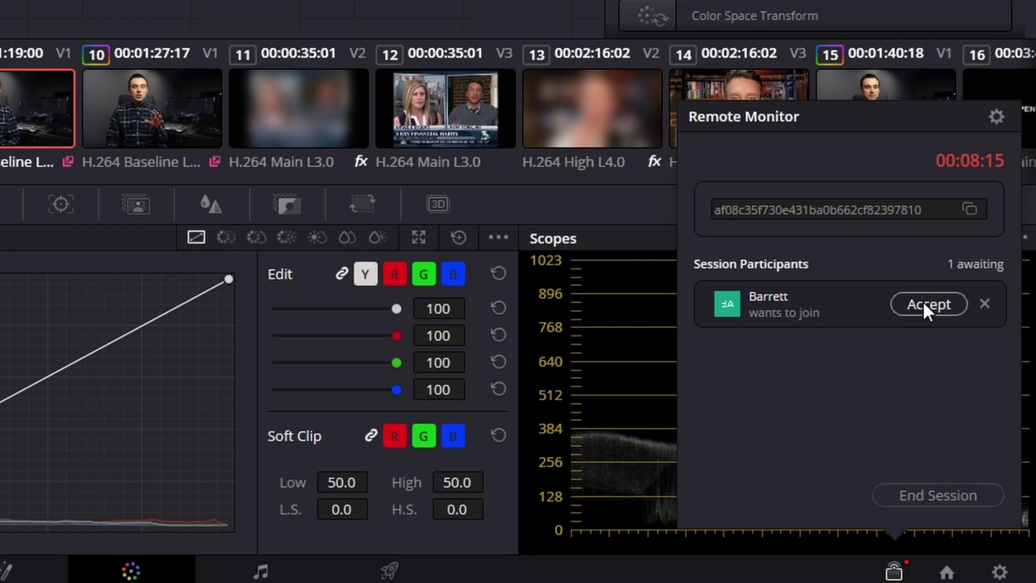
- Accept the pending participant in the Remote Monitor panel
{"action": "left_click", "coordinate": [924, 303]}
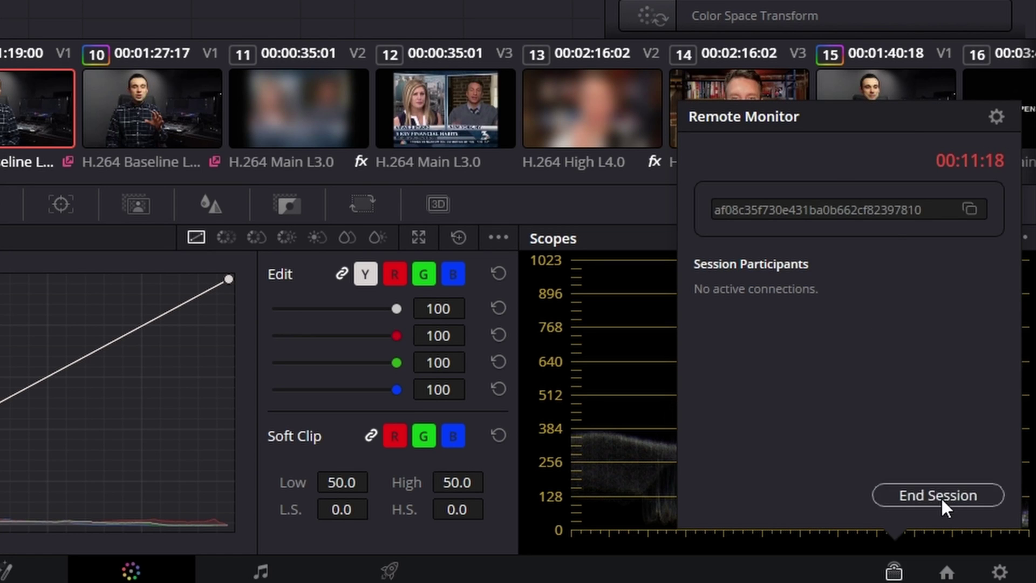
- End the session, switch the codec to H.264 4:2:0 8-Bit, and dismiss the panel
{"action": "left_click", "coordinate": [941, 496]}
{"action": "left_click", "coordinate": [862, 326]}
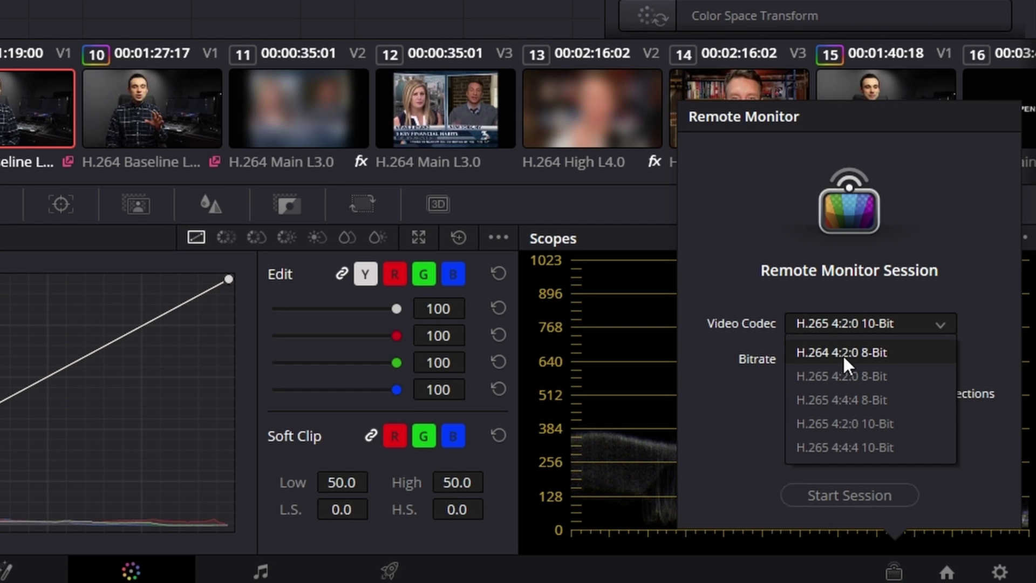
{"action": "left_click", "coordinate": [867, 352]}
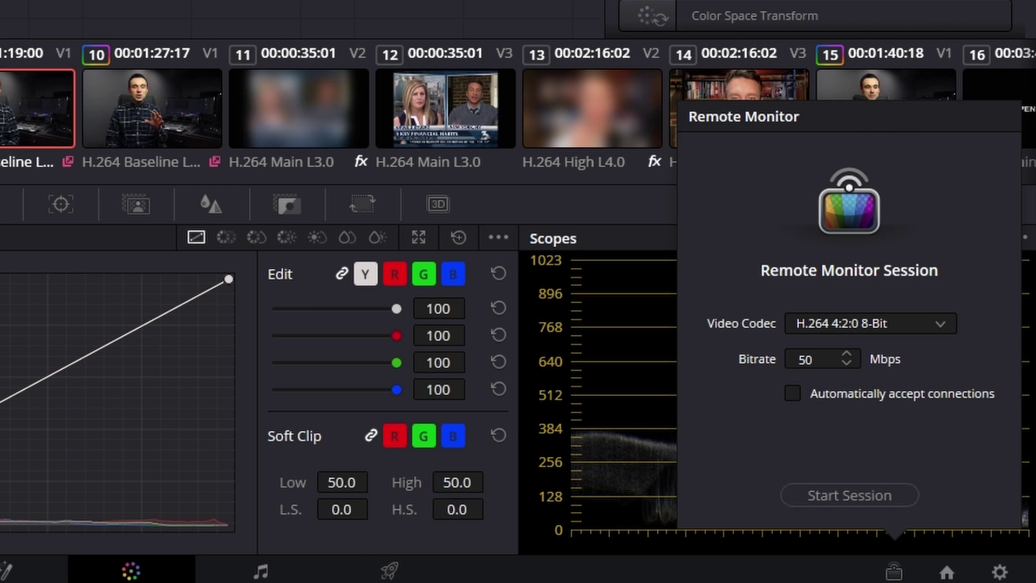
{"action": "key", "text": "Escape"}
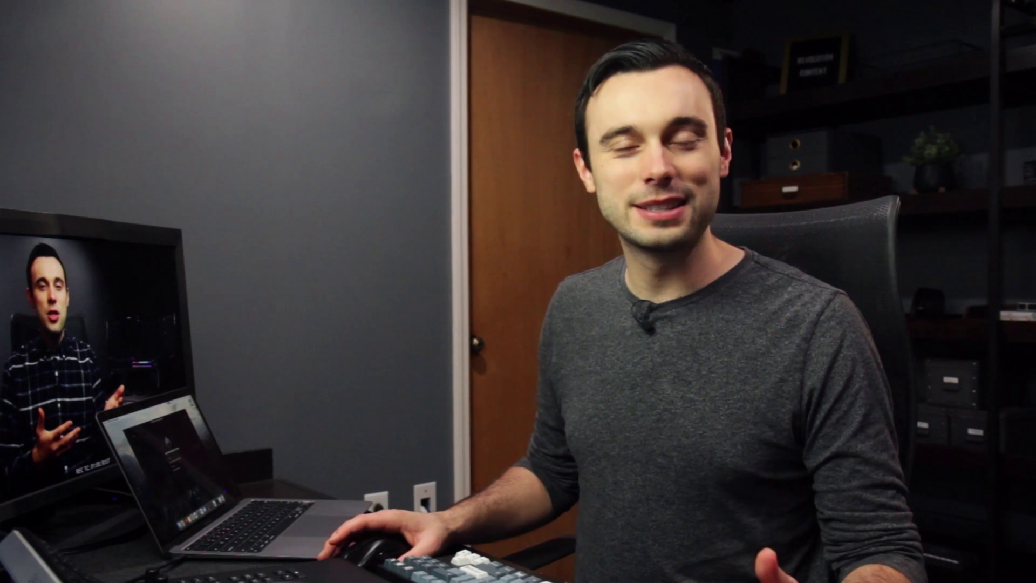